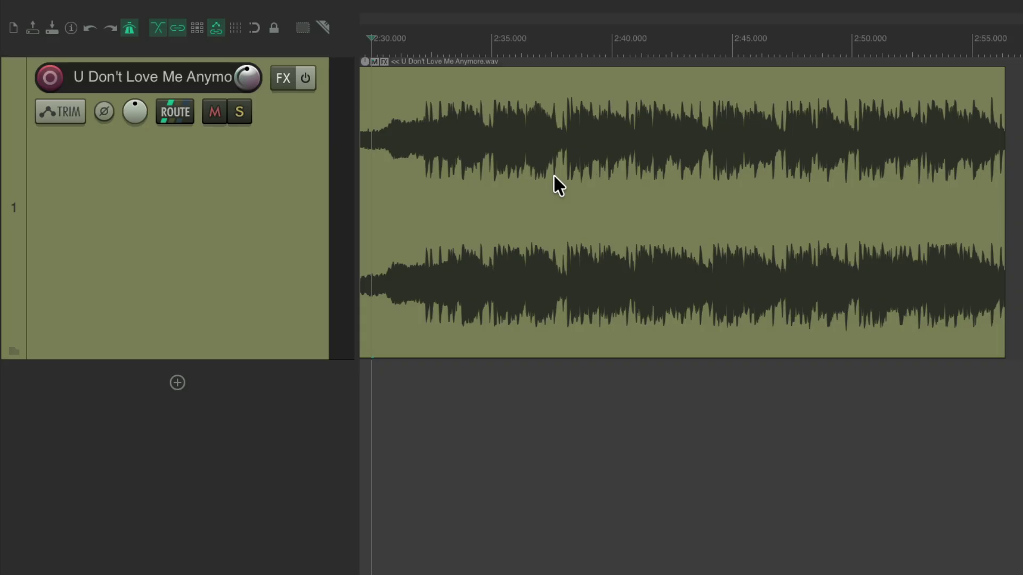
- Give the song clip a roughly 17.5-second S-curve fade-out and play it back
key("space")
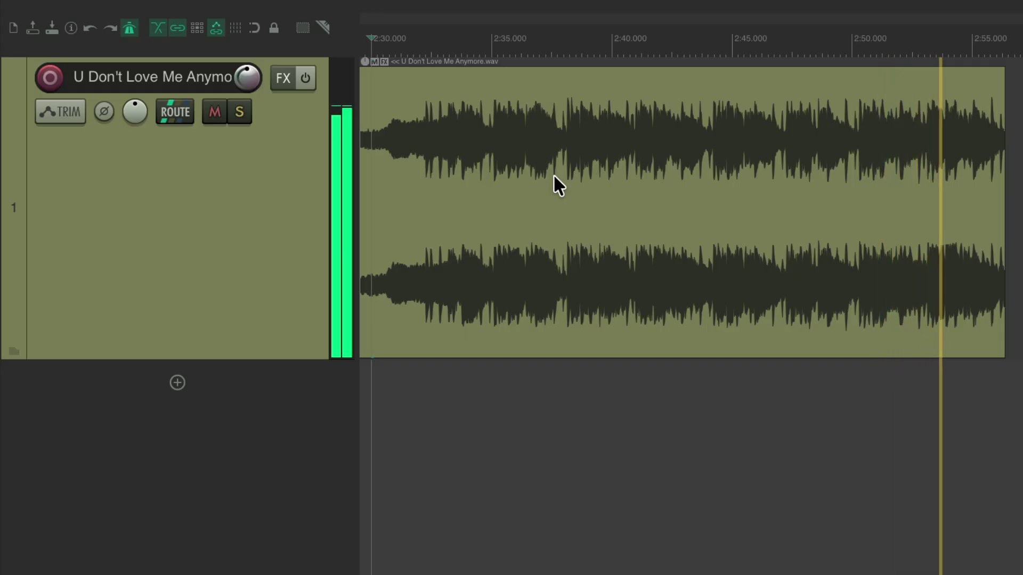
key("space")
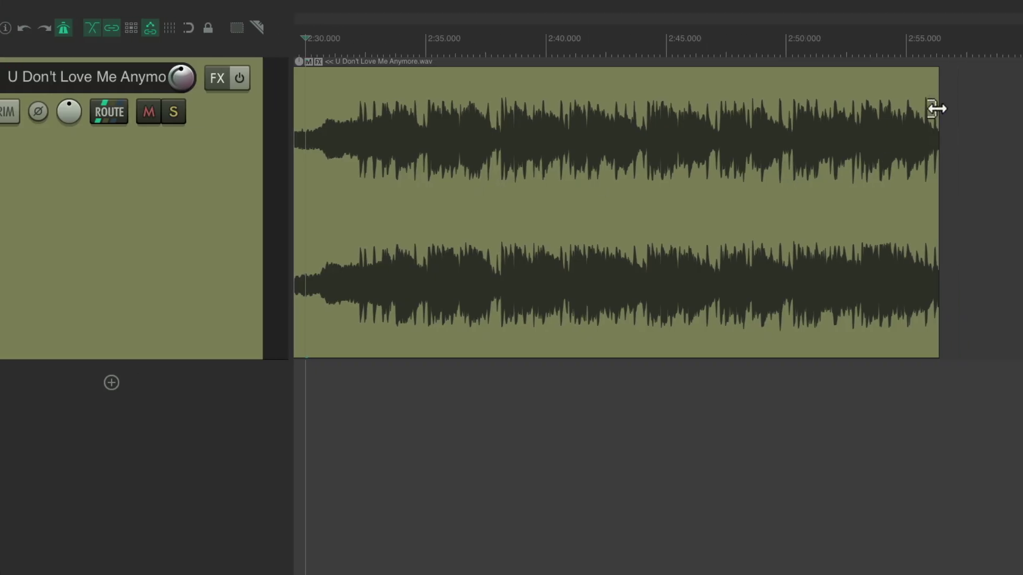
left_click_drag(934, 74, 507, 124)
left_click_drag(554, 153, 544, 155)
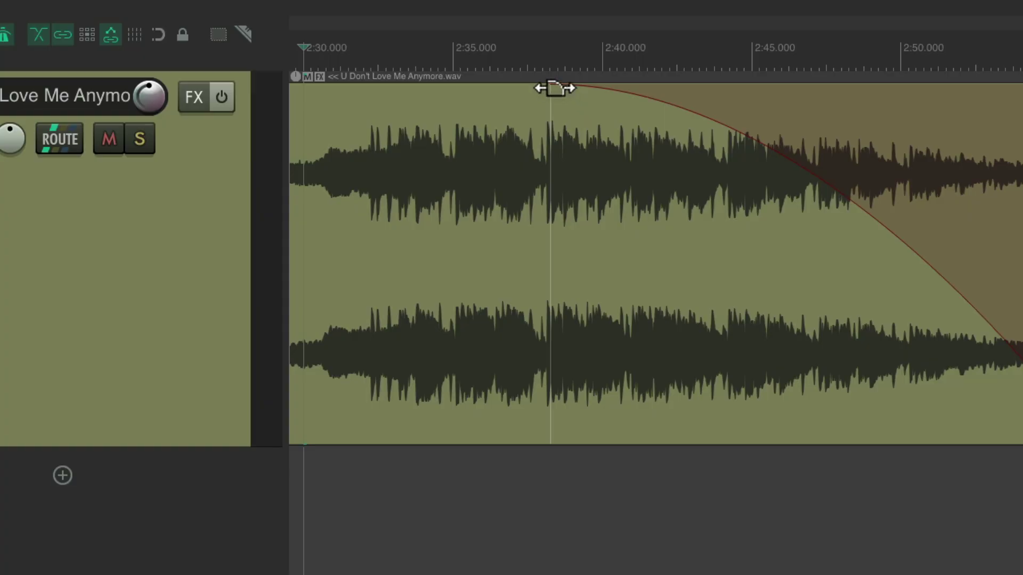
right_click(554, 88)
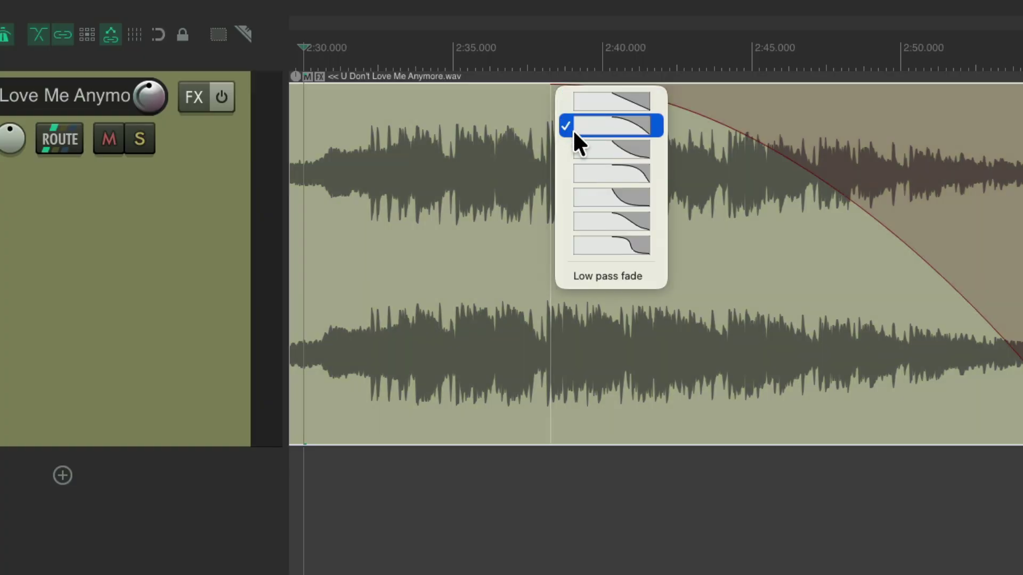
left_click(565, 219)
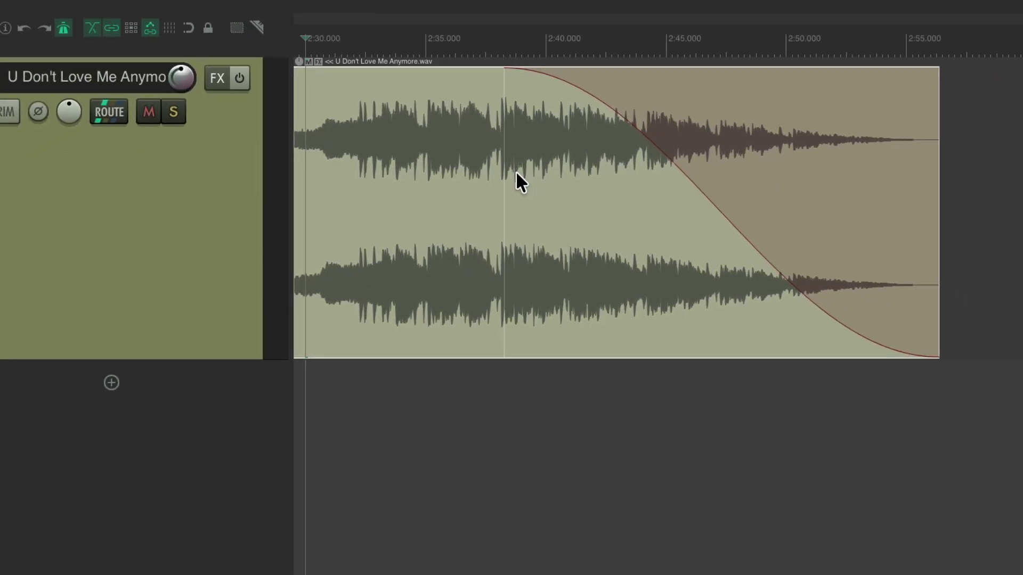
key("space")
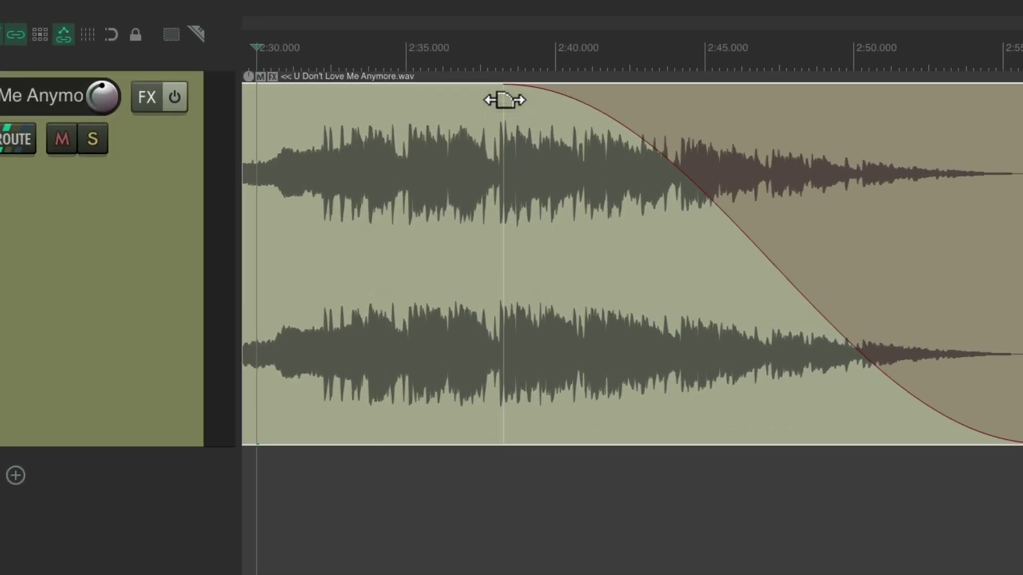
- Change the fade-out shape to Low pass fade and audition it to the clip's end
right_click(504, 99)
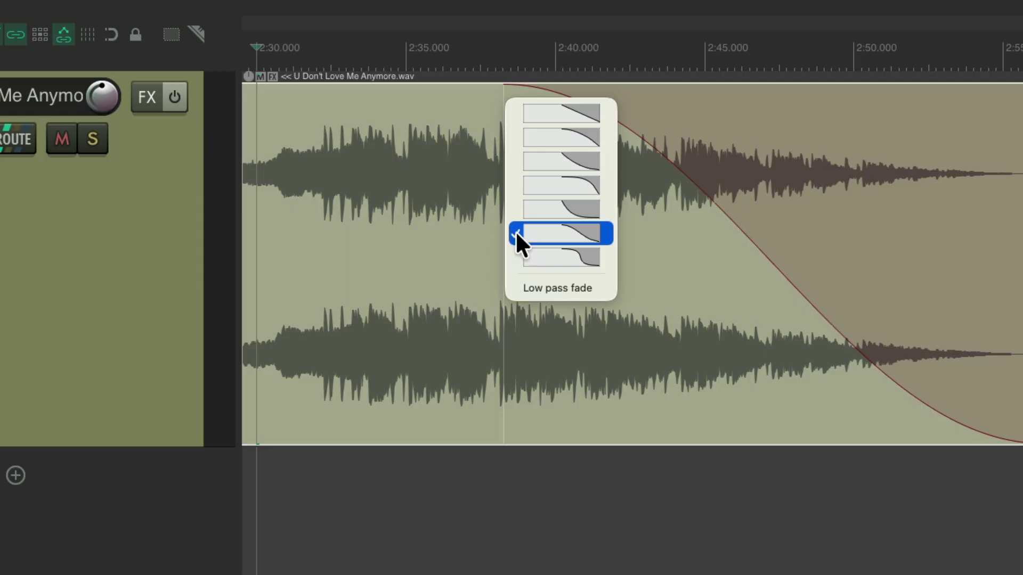
left_click(520, 290)
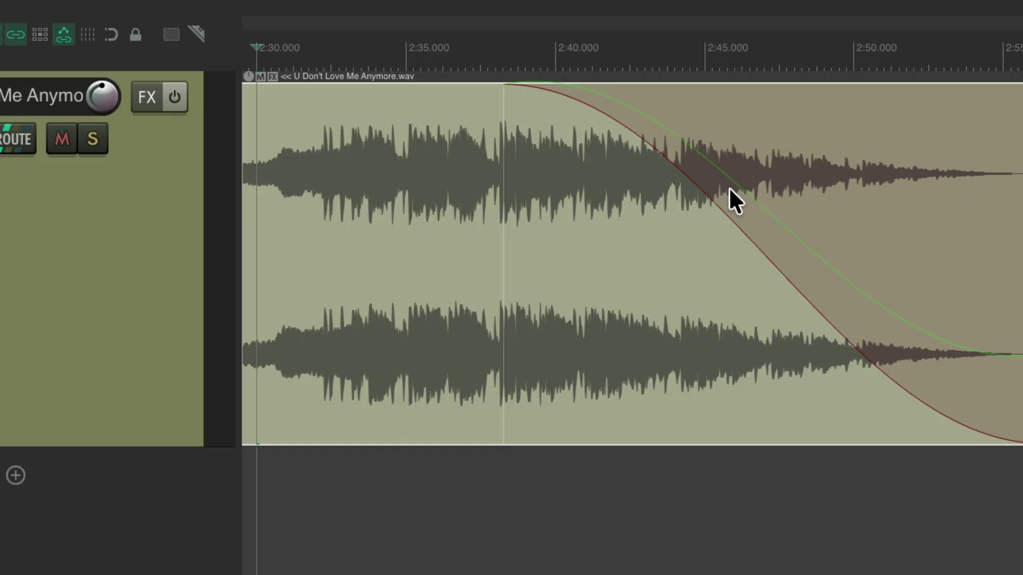
key("space")
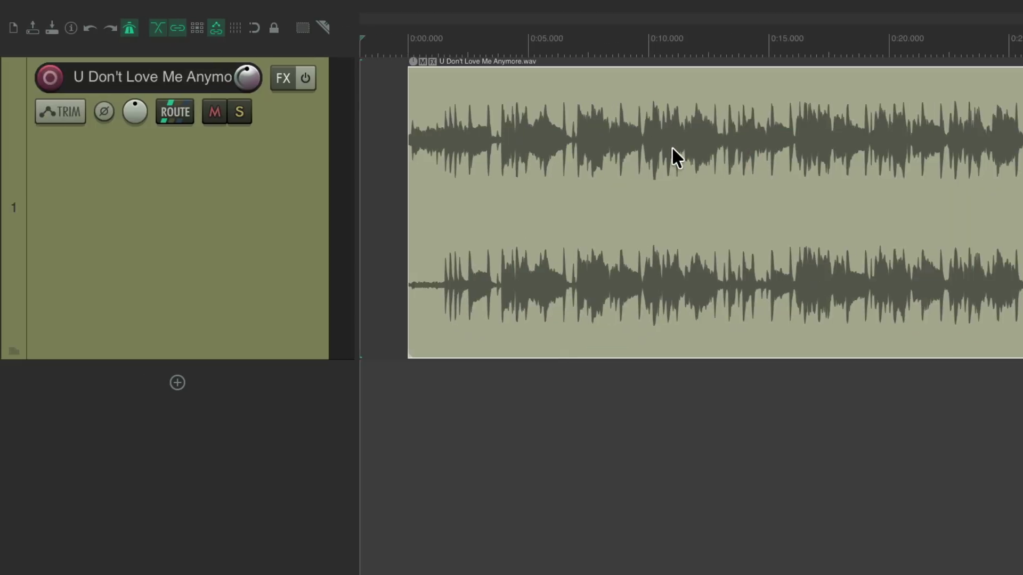
- Add a roughly 3.3-second fade-in at the clip's start and preview it
left_click(390, 46)
key("space")
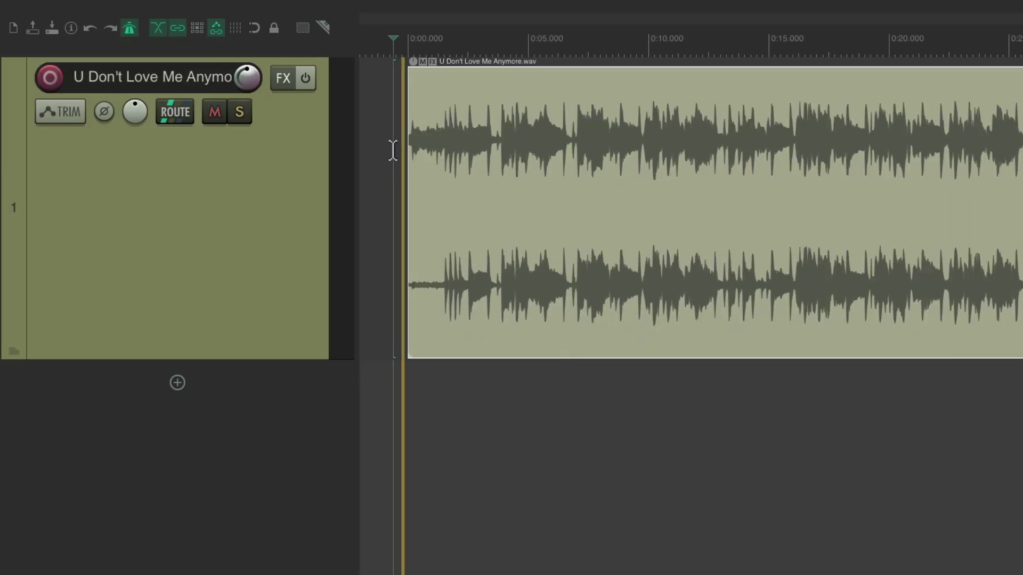
scroll(393, 148, "up", 3)
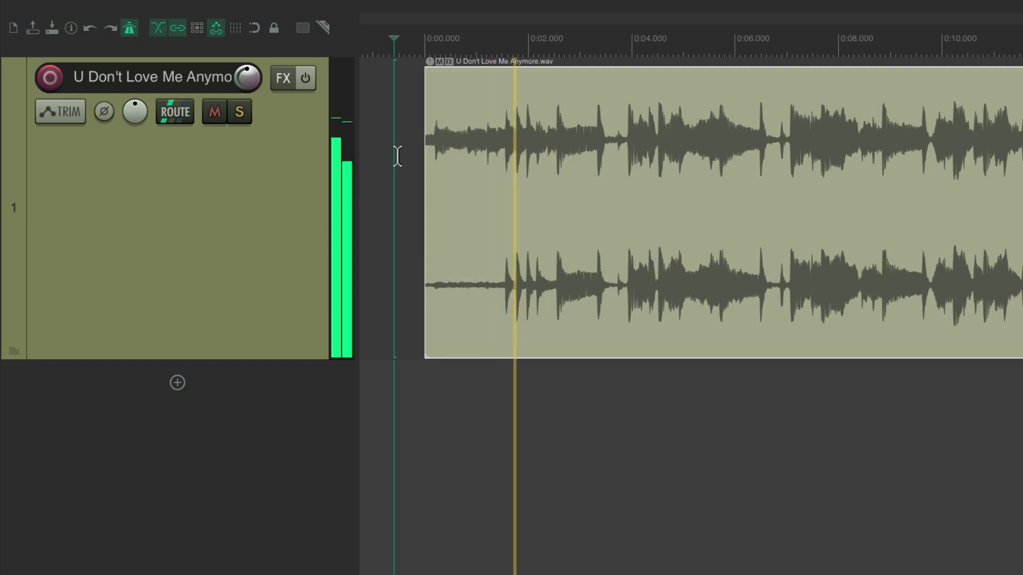
scroll(396, 155, "up", 2)
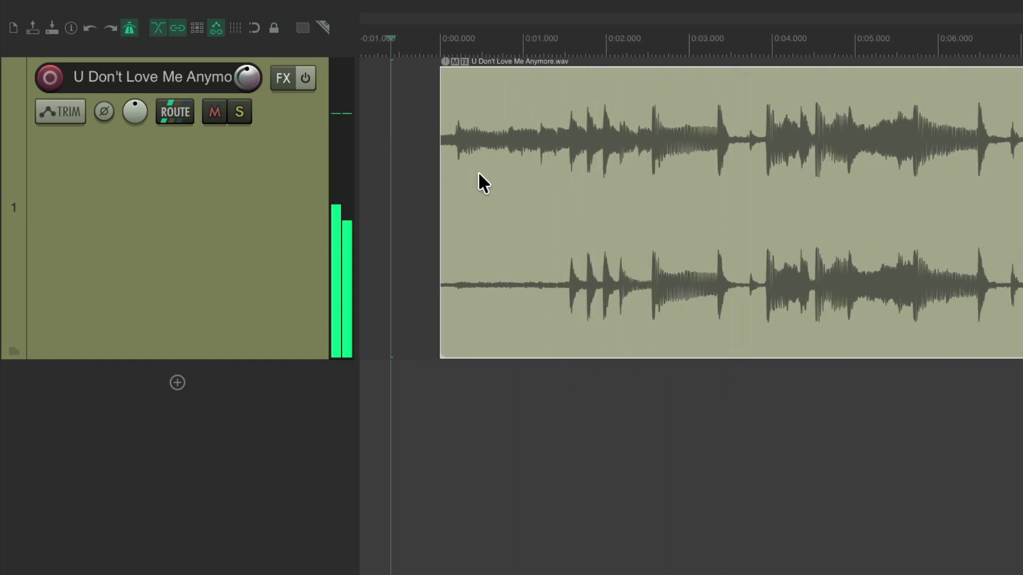
key("space")
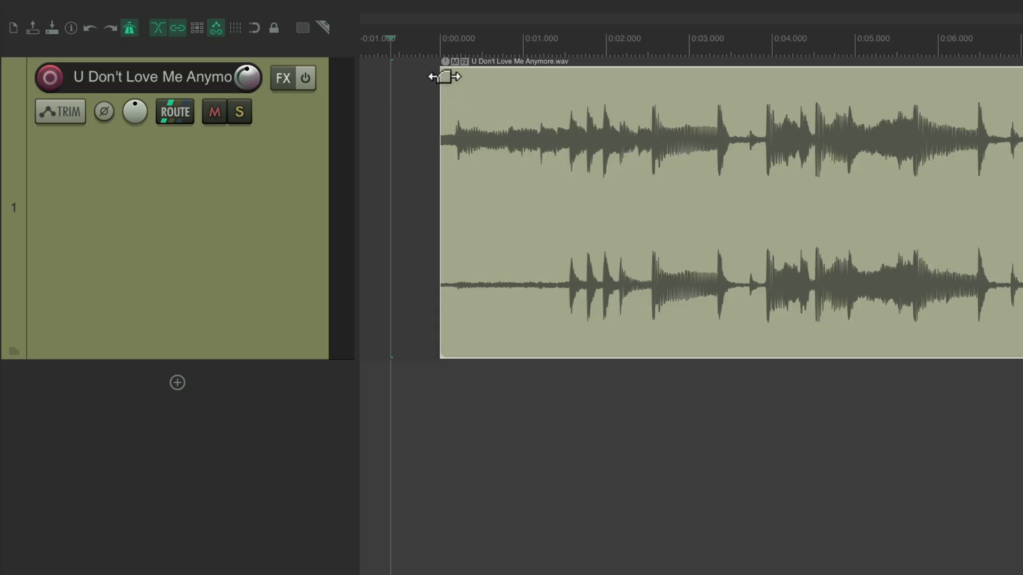
left_click_drag(445, 76, 715, 113)
key("space")
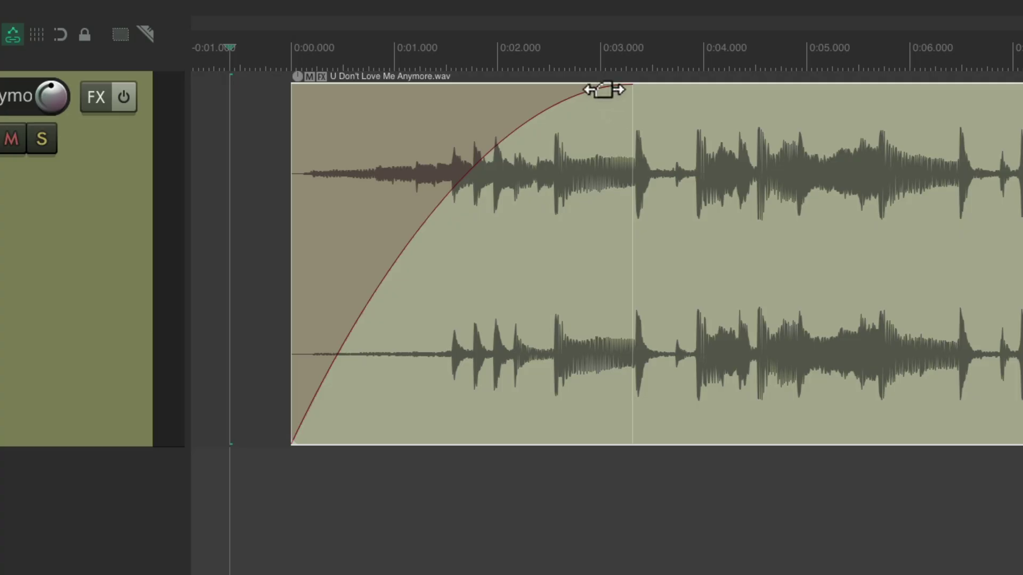
- Switch the fade-in shape to Low pass fade and replay the start to hear it
right_click(604, 89)
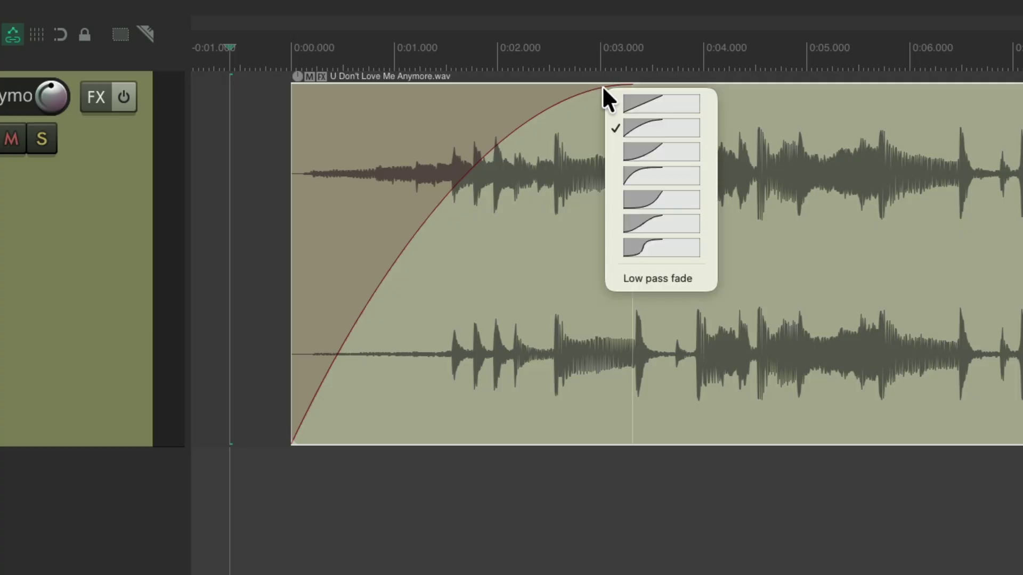
left_click(619, 279)
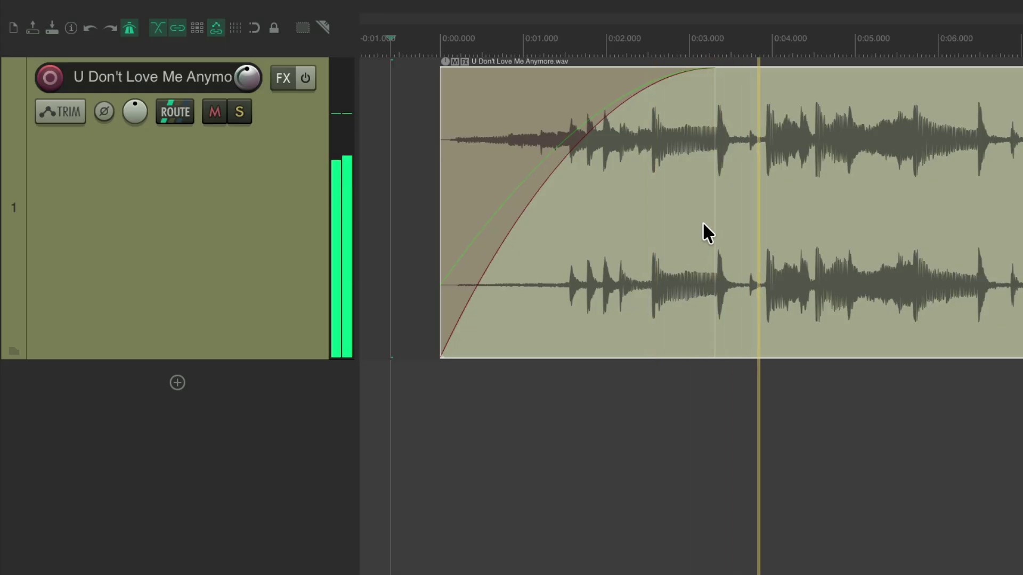
key("space")
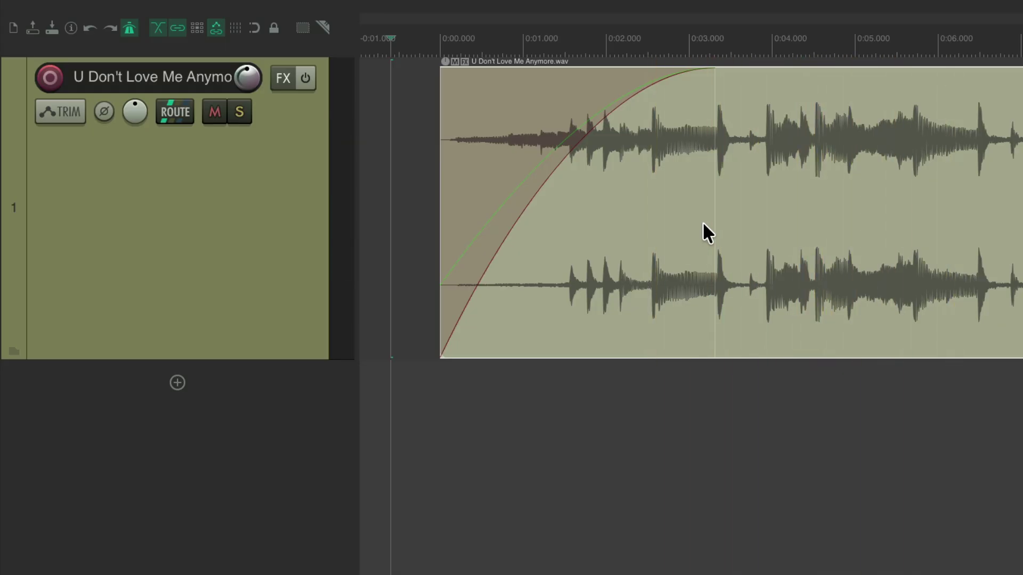
key("space")
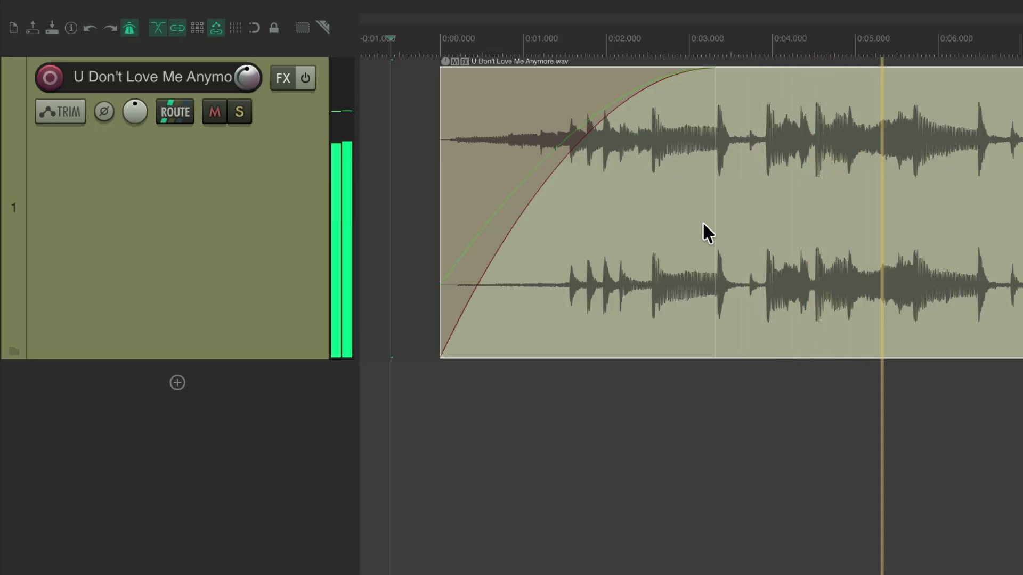
key("space")
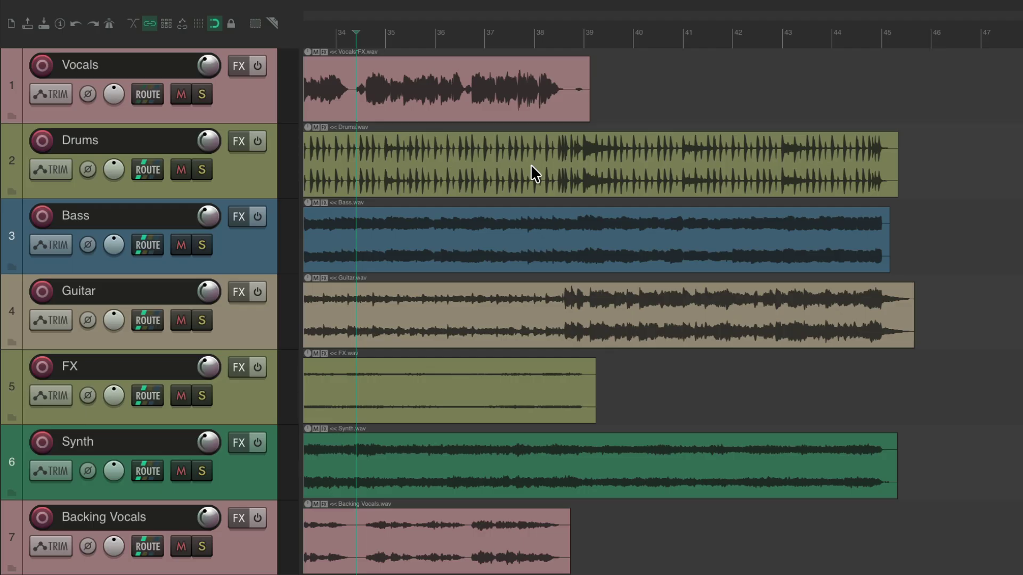
key("space")
- Time-select bars 34 to 45, then open File > Render and its Postprocess options
left_click_drag(357, 39, 876, 19)
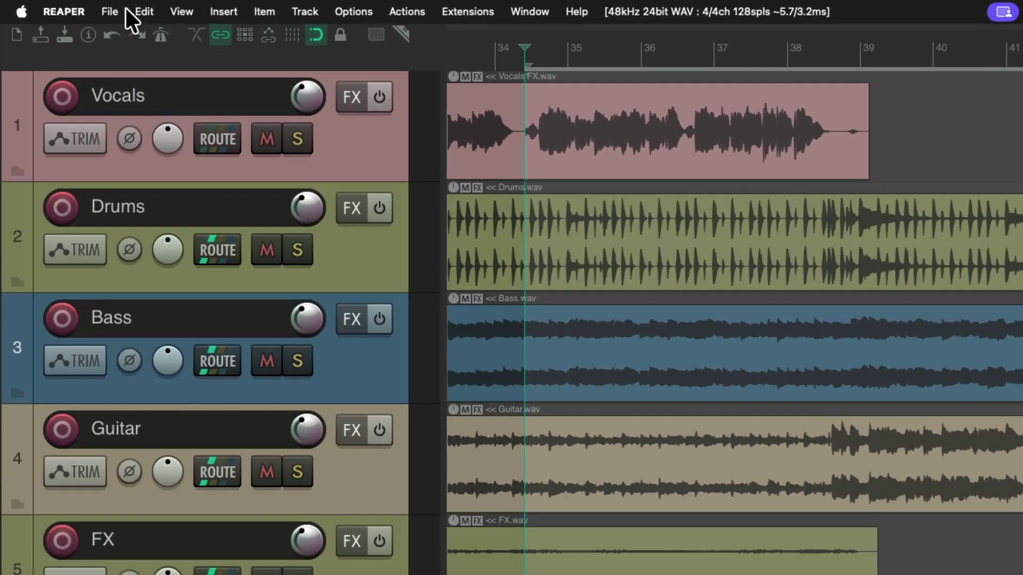
left_click(125, 8)
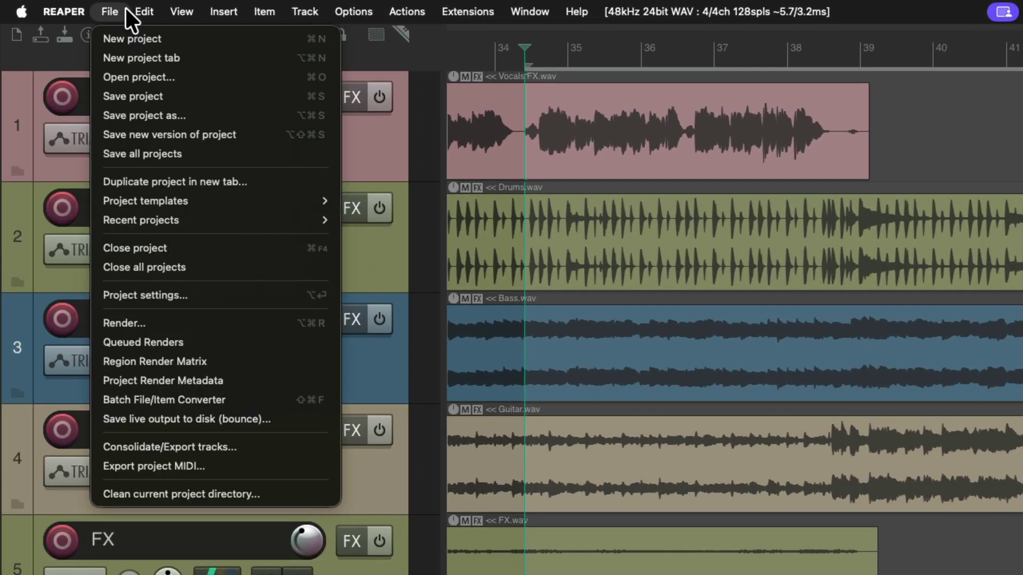
left_click(170, 322)
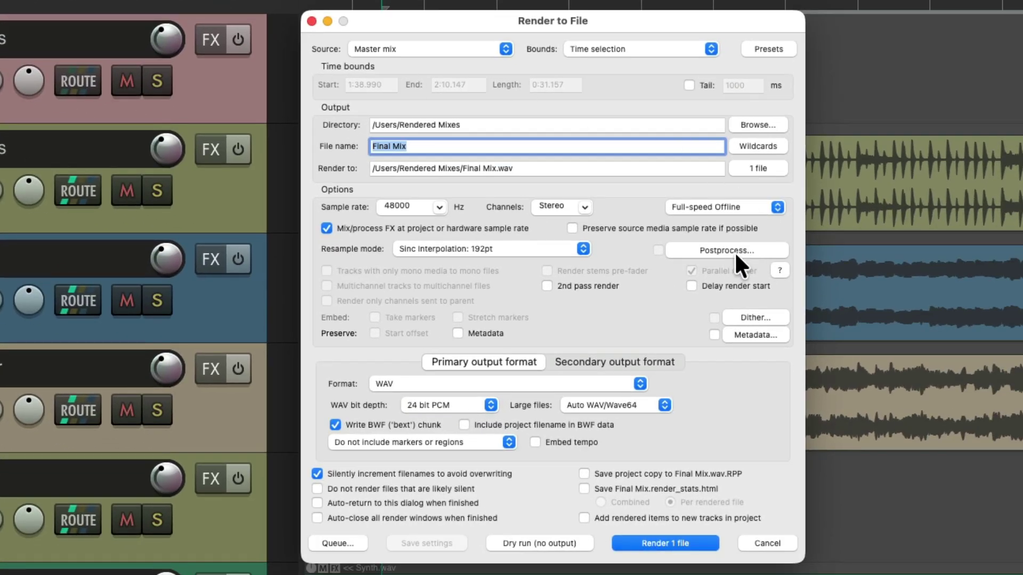
left_click(701, 248)
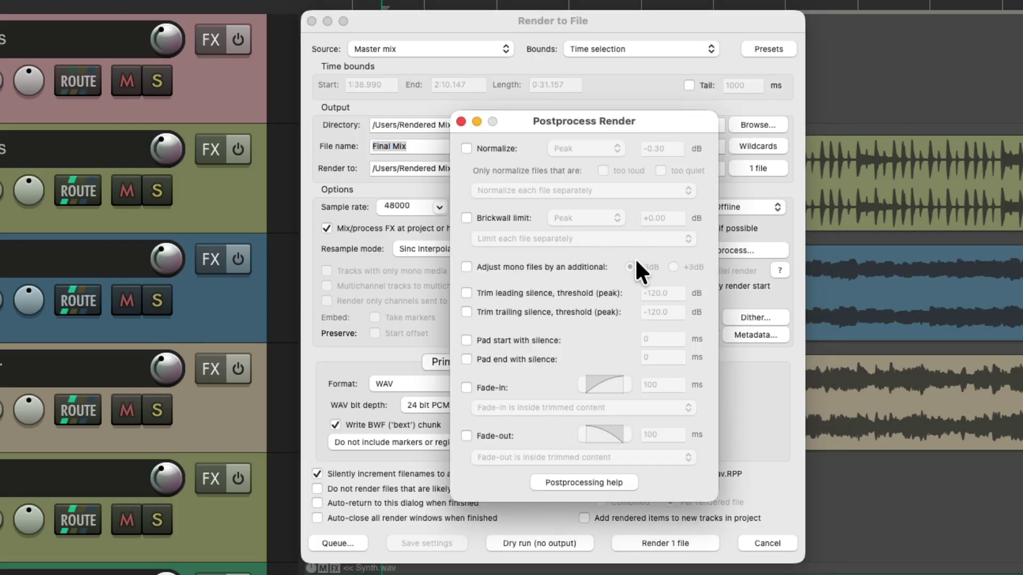
- Enable an 18000 ms post-process fade-out using the third curve shape
left_click(466, 436)
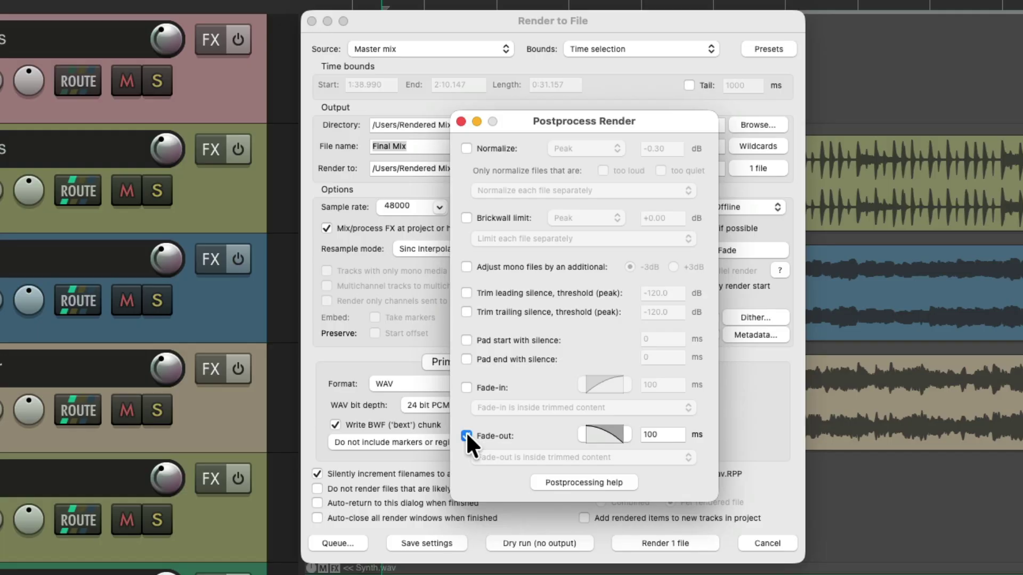
type("18000")
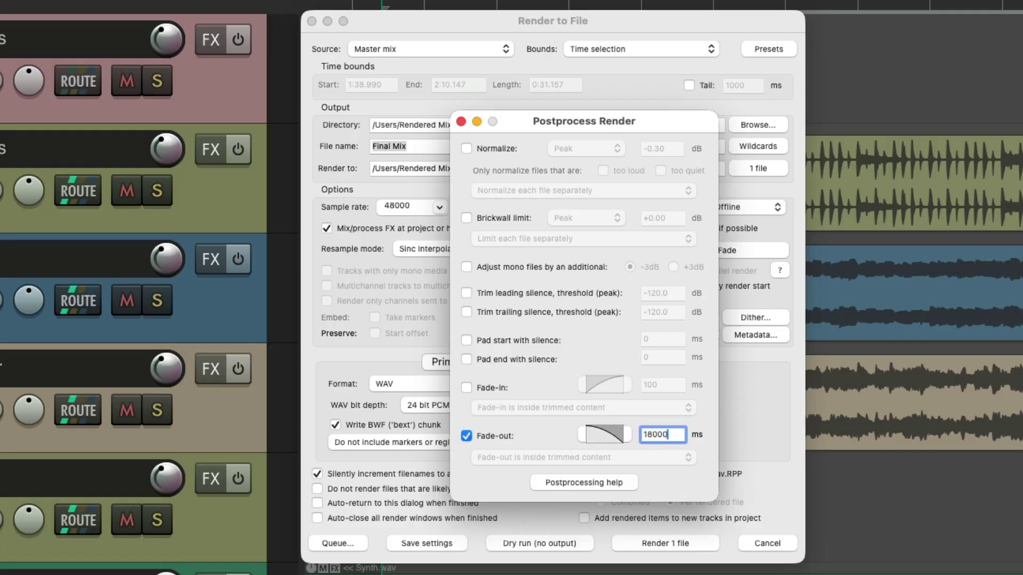
left_click(618, 433)
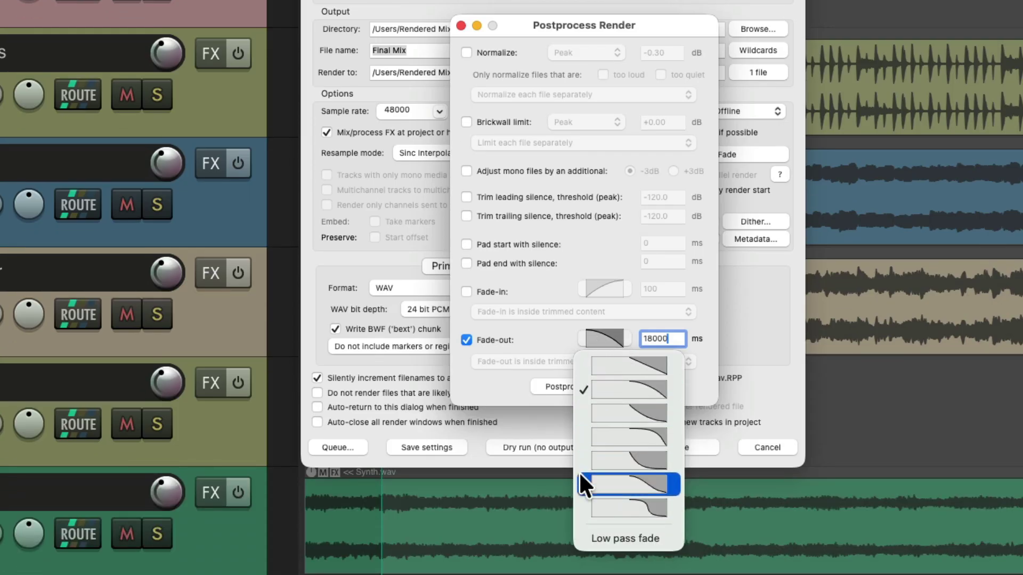
left_click(580, 405)
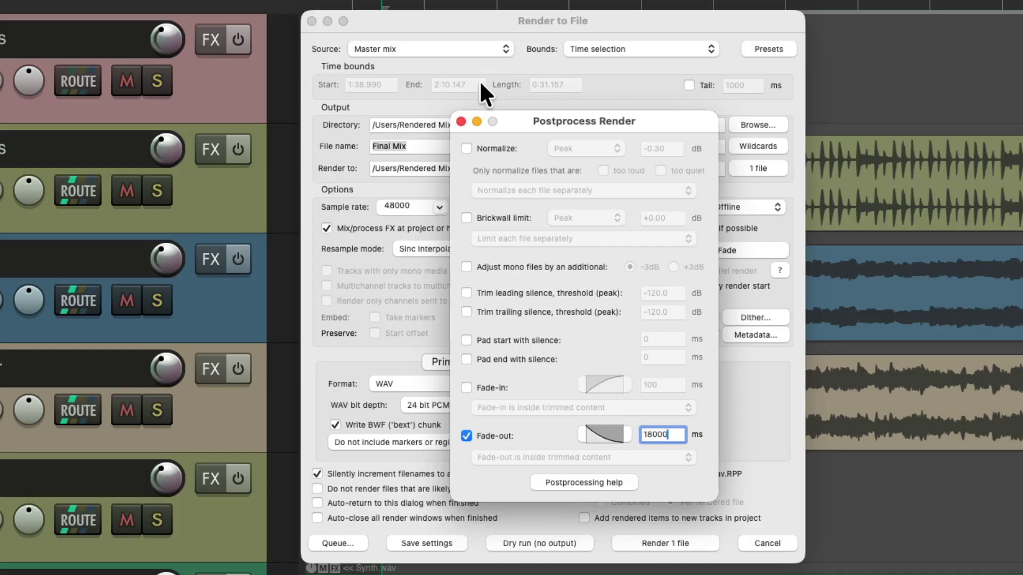
left_click(461, 121)
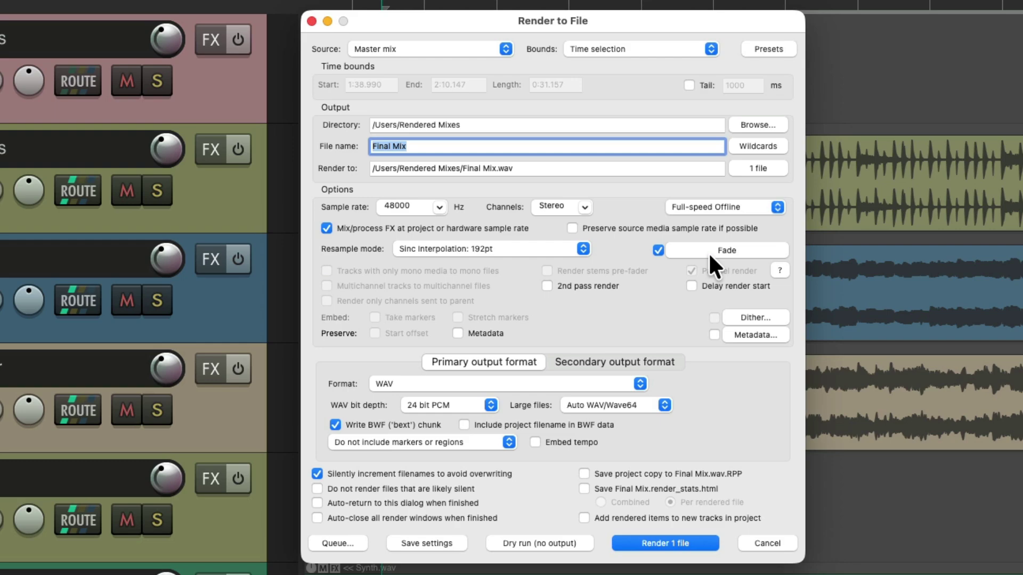
- Render Final Mix_004.wav, close the results, and reopen the Render to File dialog
left_click(678, 538)
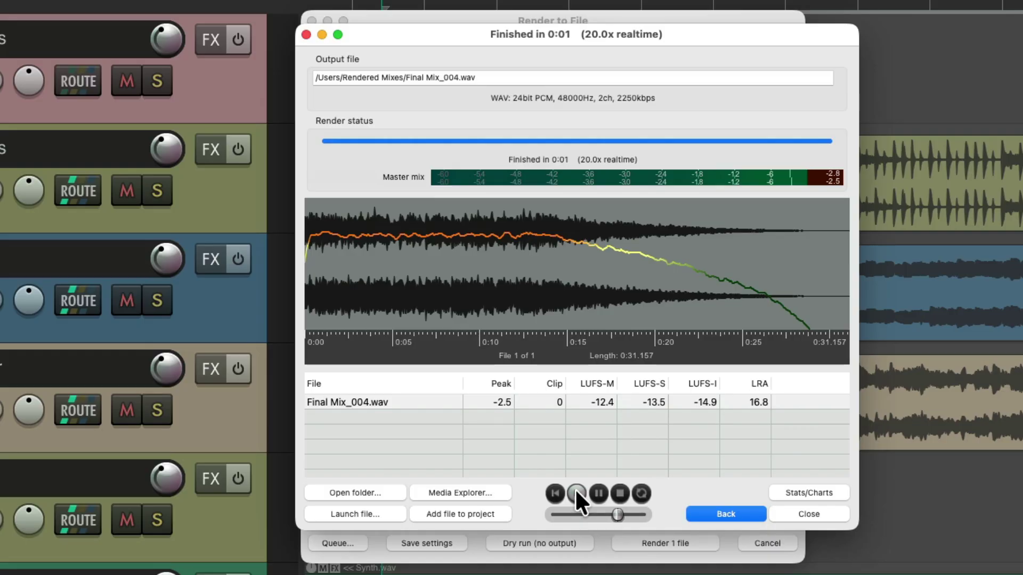
left_click(789, 513)
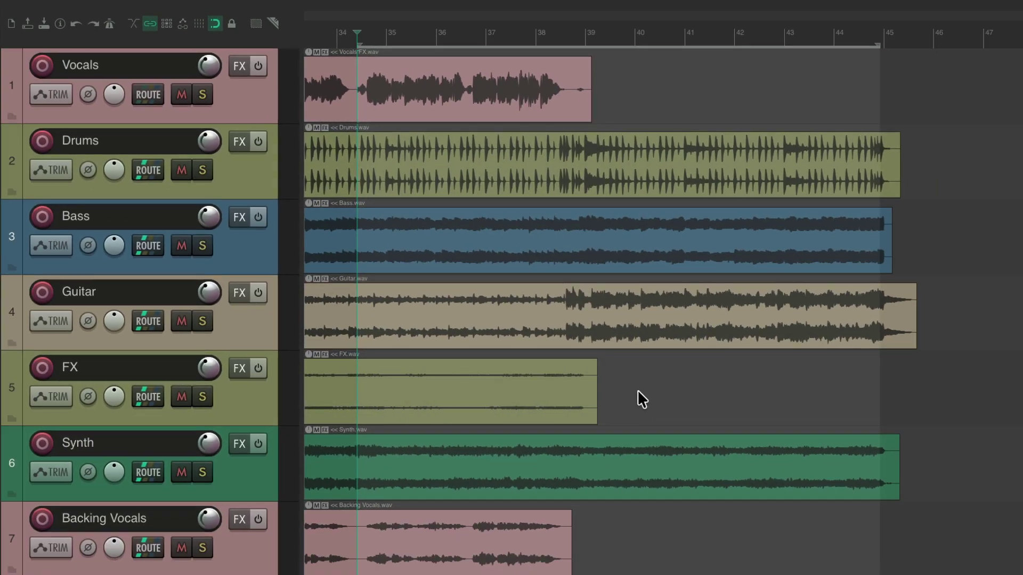
key("super+alt+r")
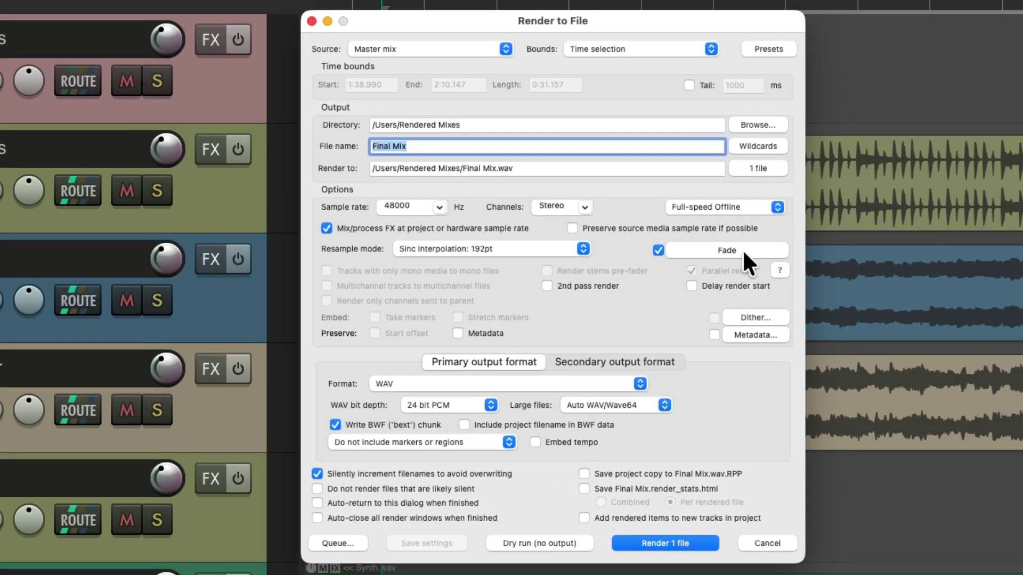
left_click(742, 249)
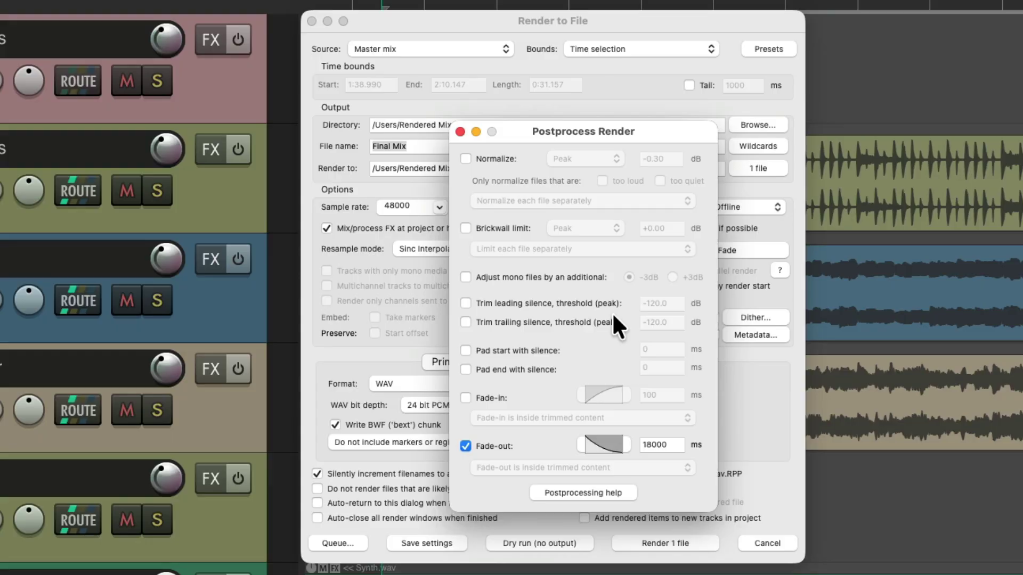
left_click(618, 439)
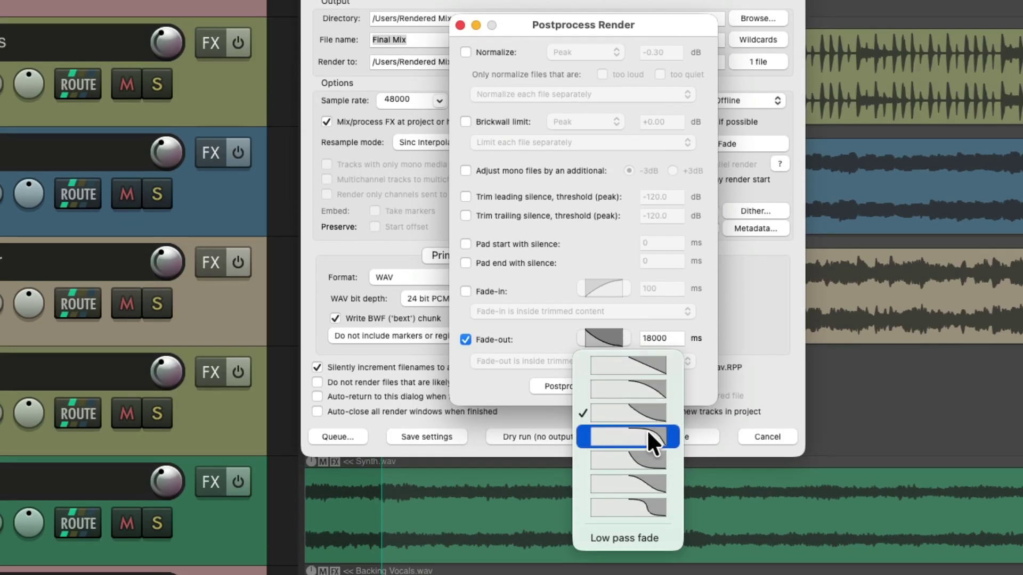
left_click(663, 536)
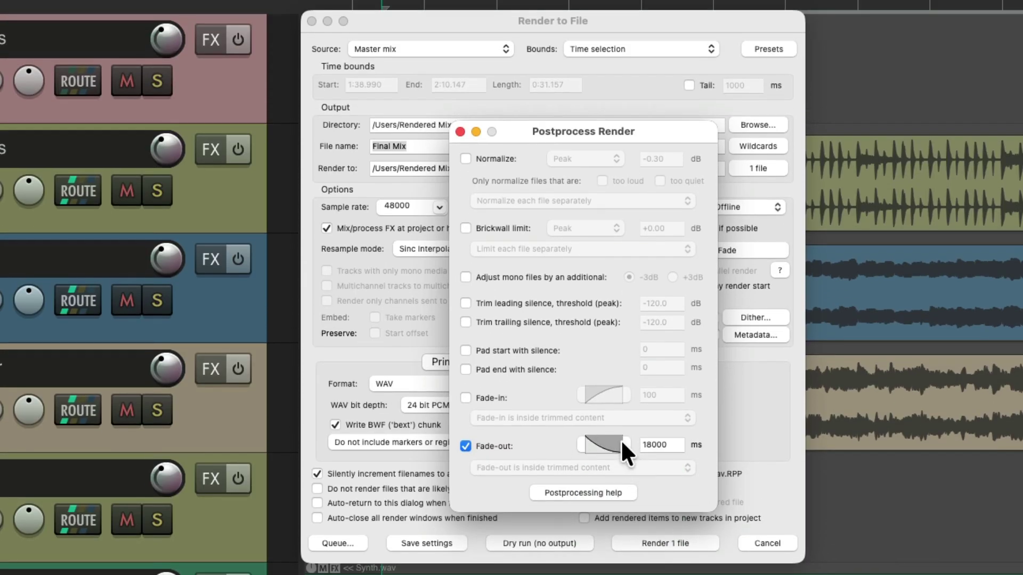
left_click(621, 439)
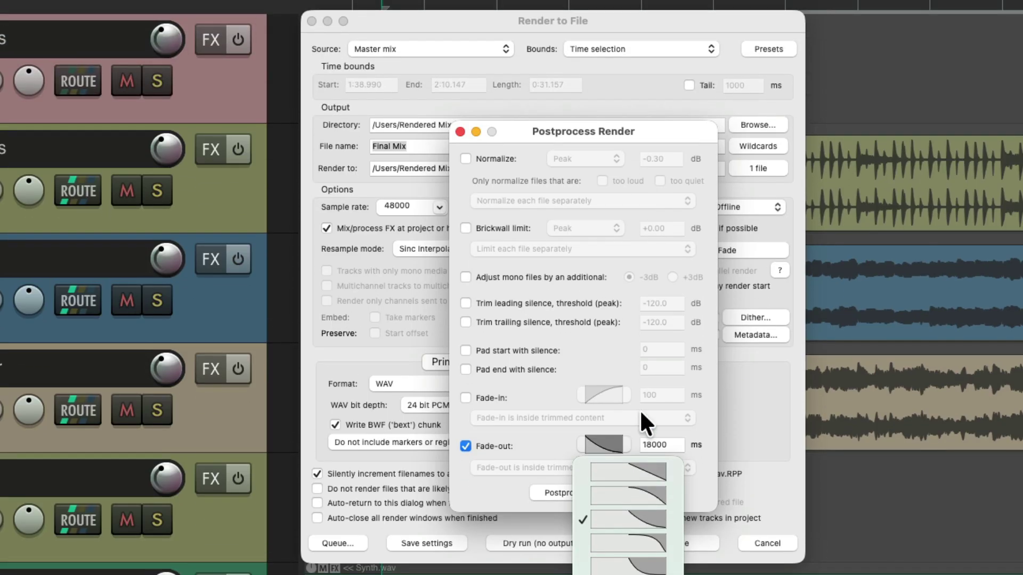
left_click(642, 315)
left_click(460, 131)
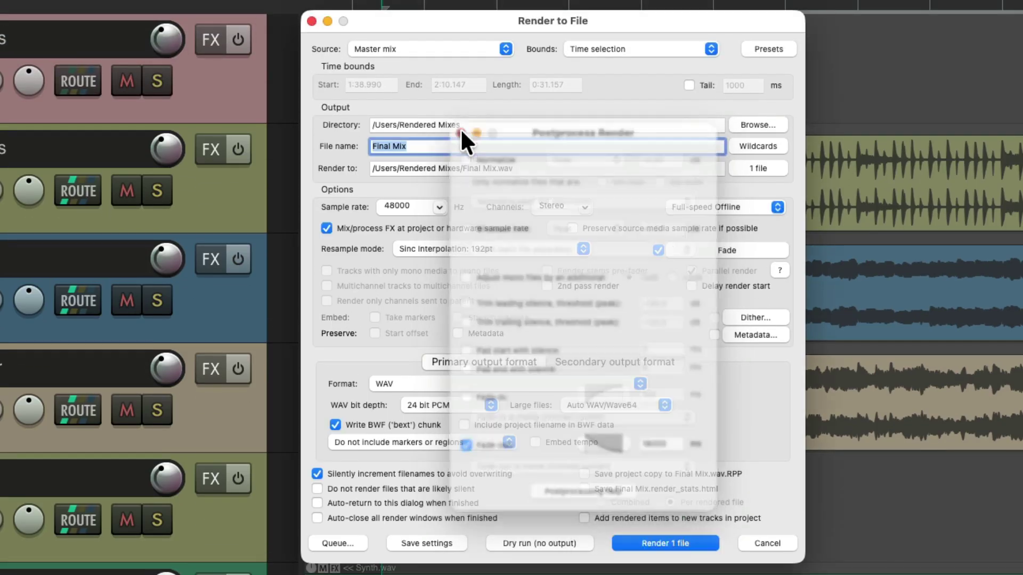
- Render Final Mix_005.wav and close the finished render results window
left_click(643, 542)
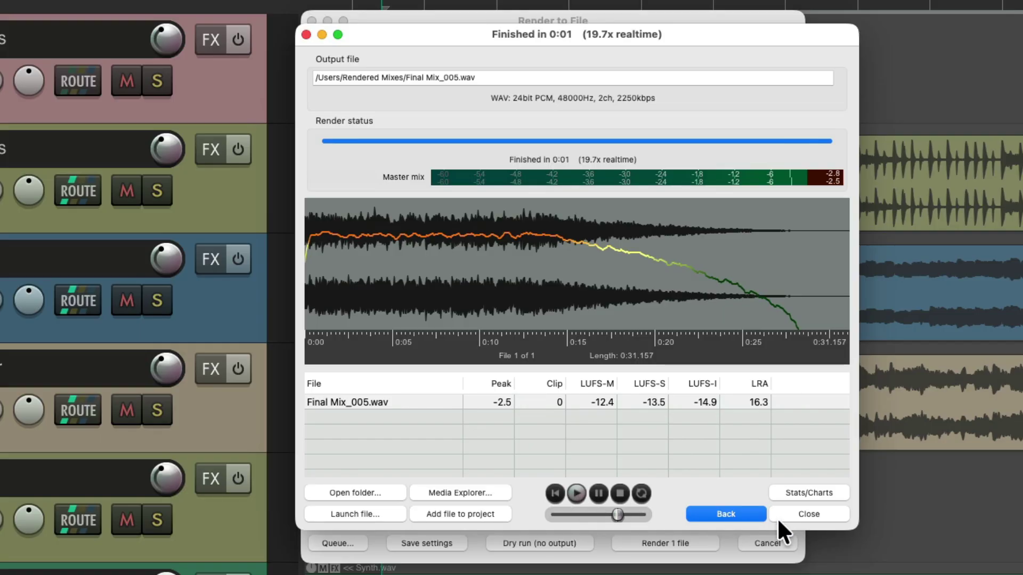
left_click(778, 516)
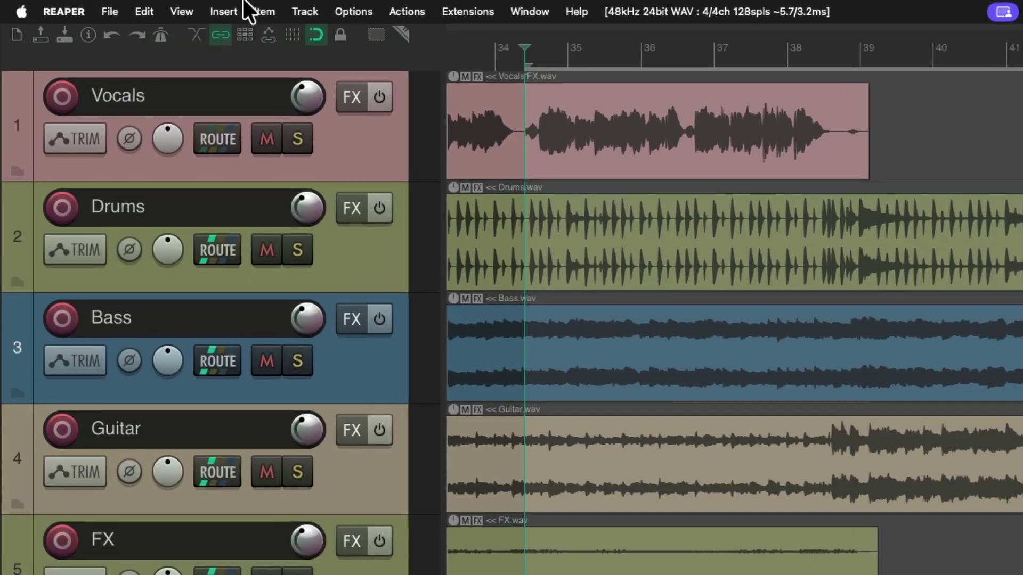
- Open the Batch File/Item Converter's Postprocess options, enable the 100 ms fade-out, and browse its curve shapes
left_click(109, 12)
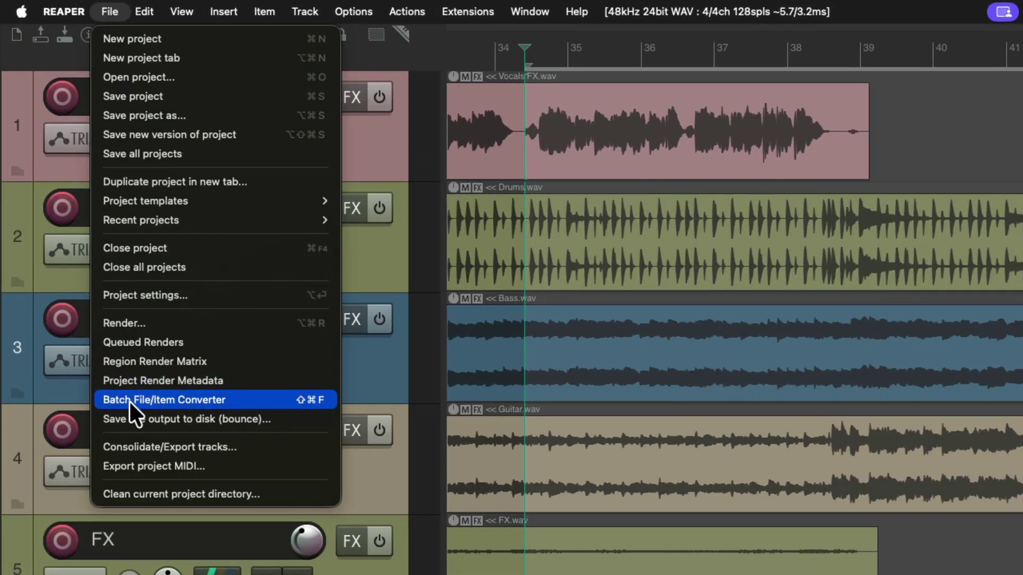
left_click(226, 399)
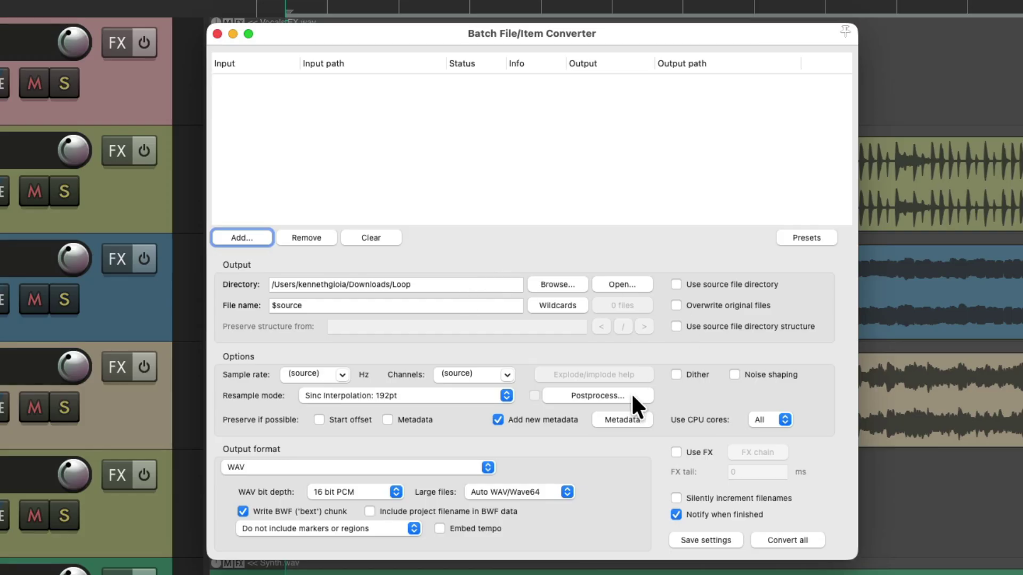
left_click(570, 399)
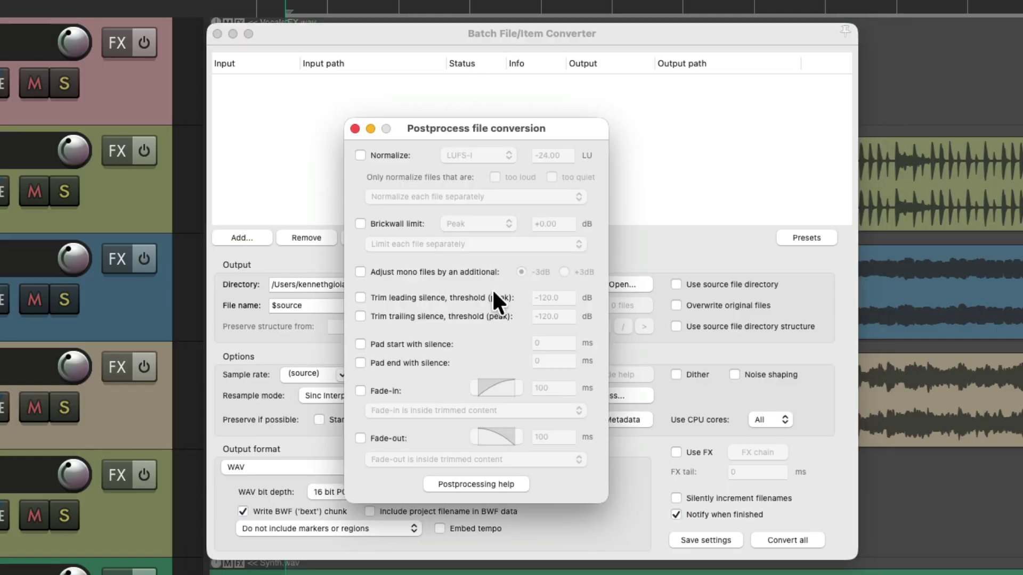
left_click(361, 439)
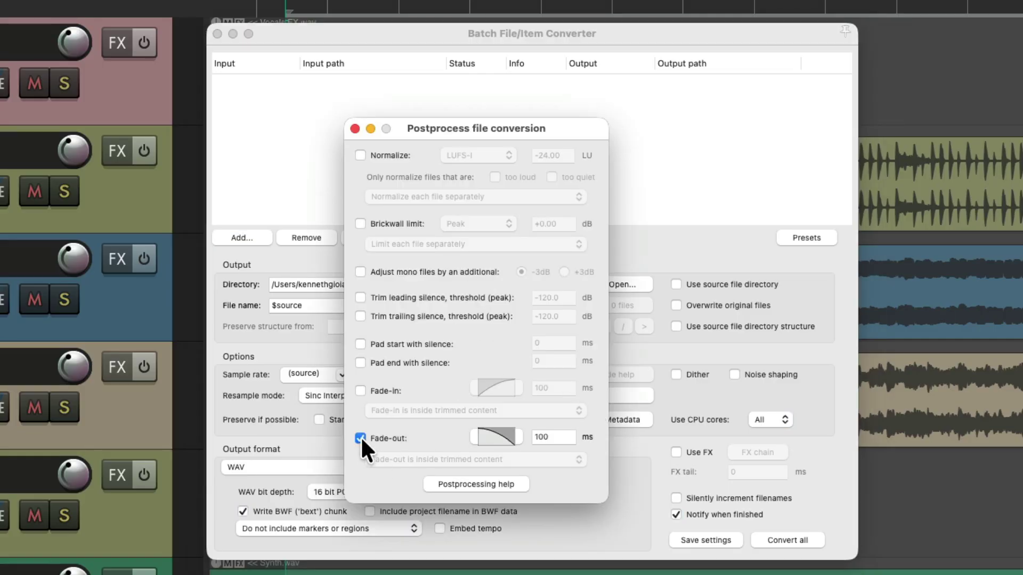
left_click(506, 438)
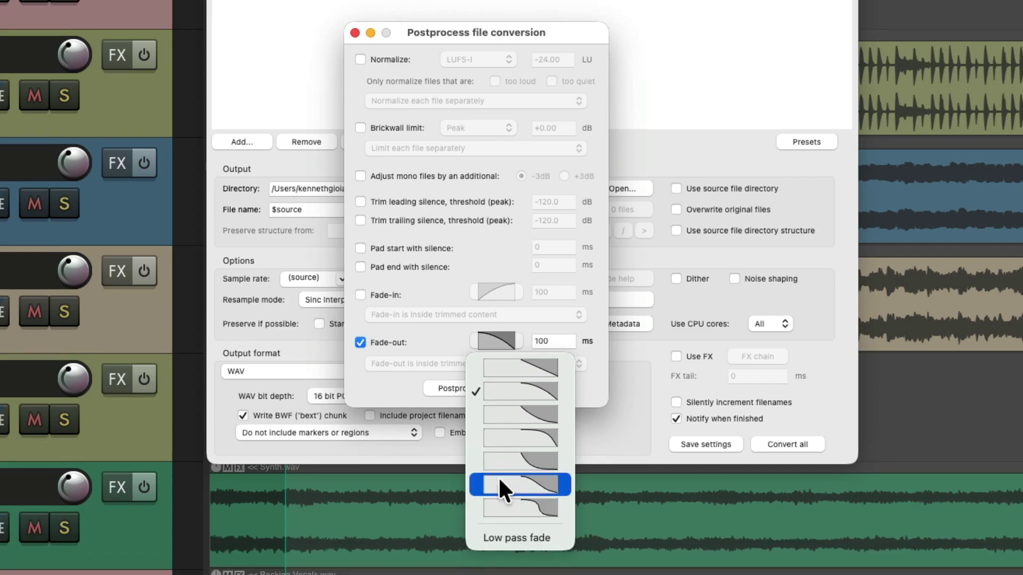
left_click(506, 319)
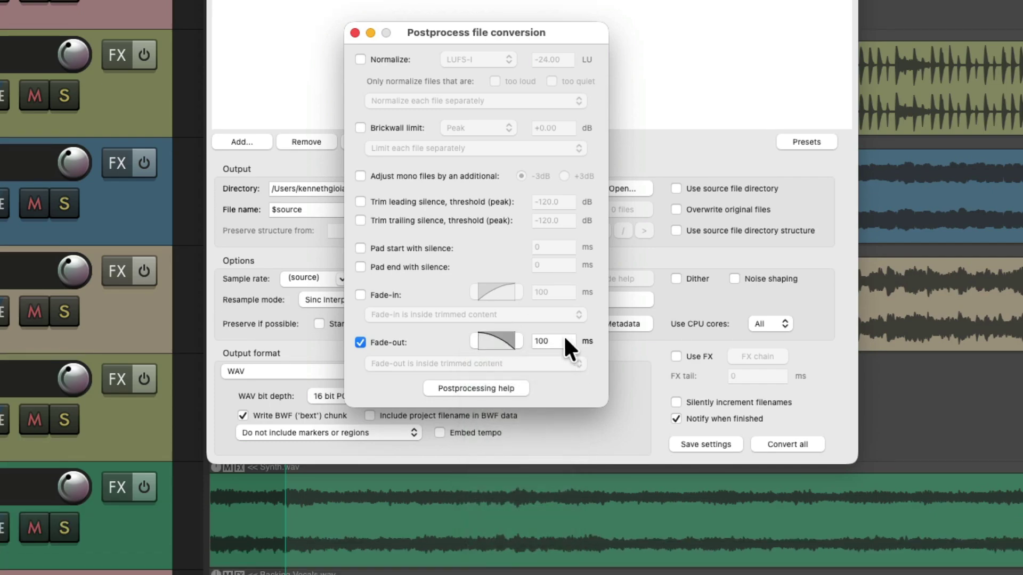
left_click(511, 337)
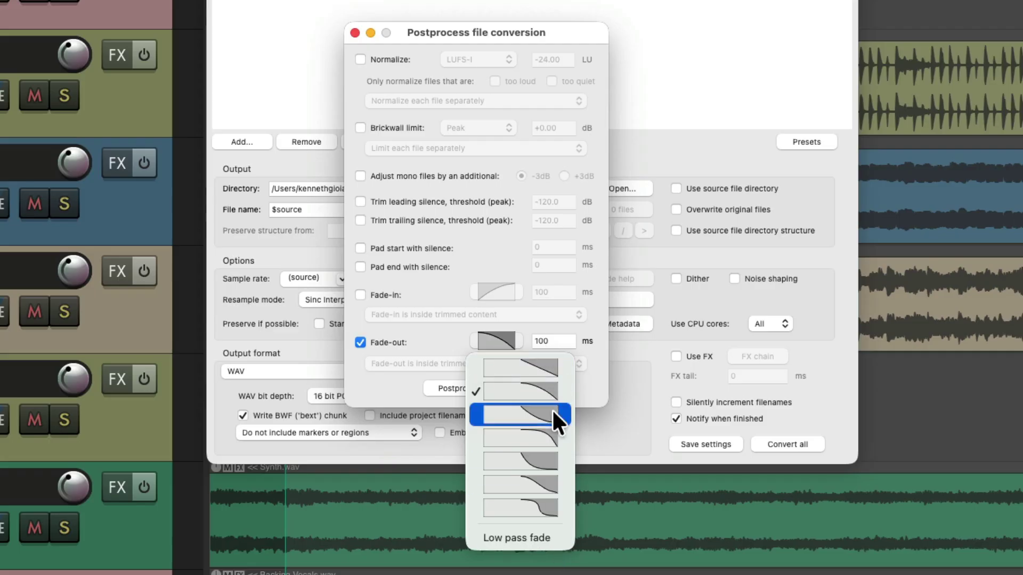
left_click(582, 388)
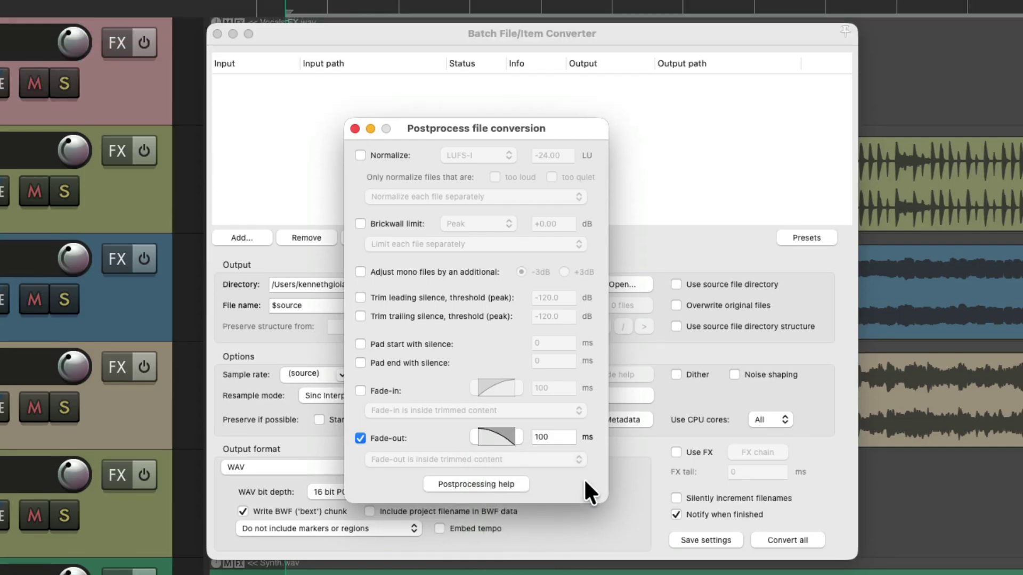